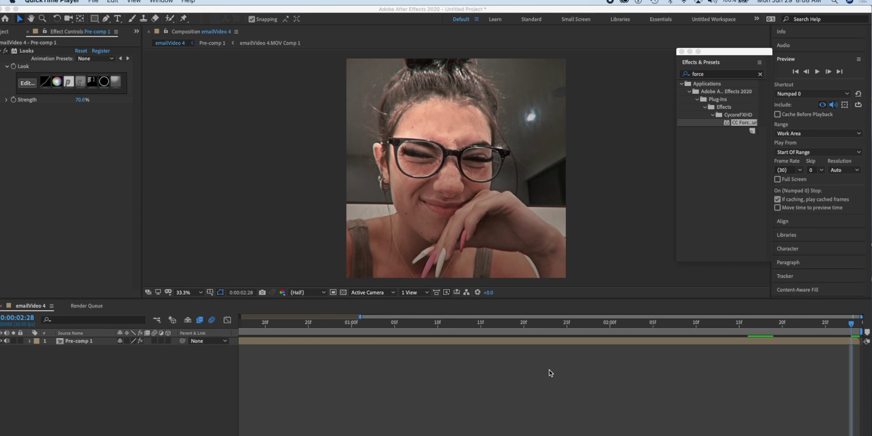
# Add the emailVideo 4 composition to the After Effects render queue
pyautogui.click(334, 391)
pyautogui.click(140, 2)
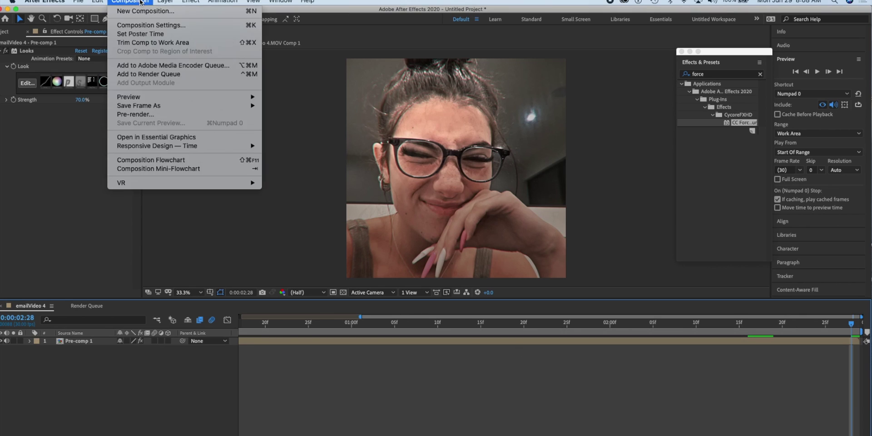
pyautogui.click(159, 74)
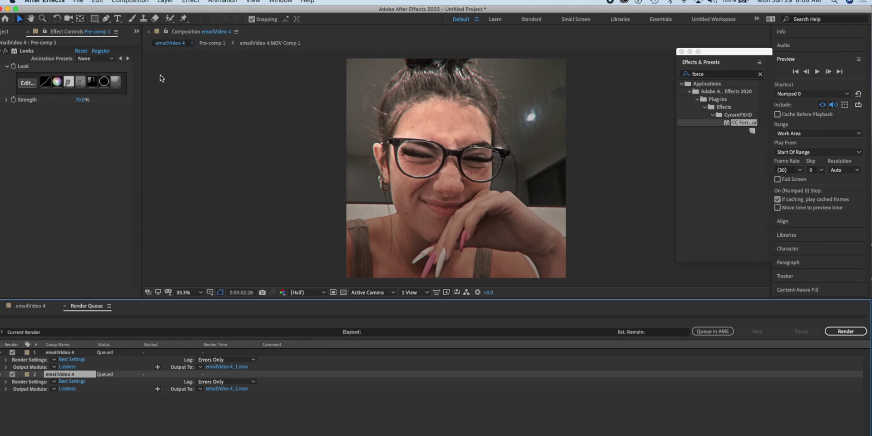
# Set the new render item's output to QuickTime with the Animation codec
pyautogui.click(68, 389)
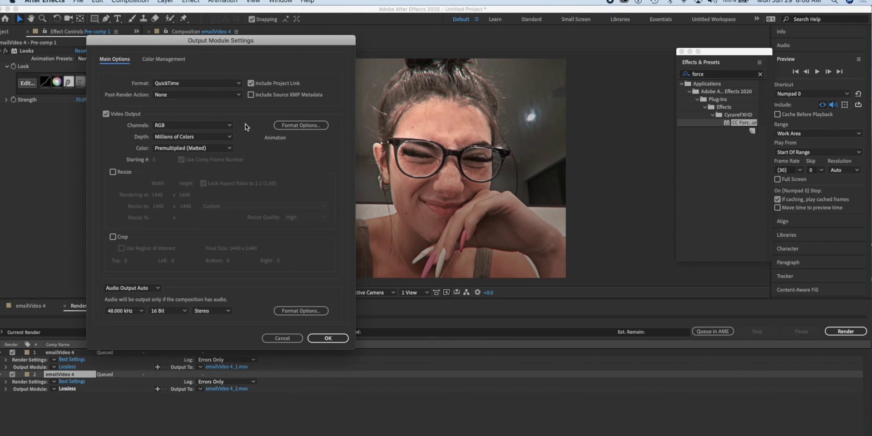
pyautogui.click(277, 126)
pyautogui.click(411, 97)
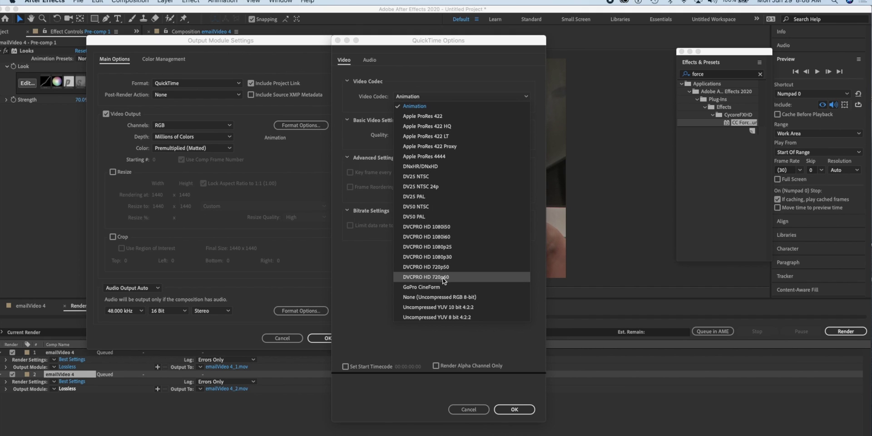
pyautogui.click(514, 410)
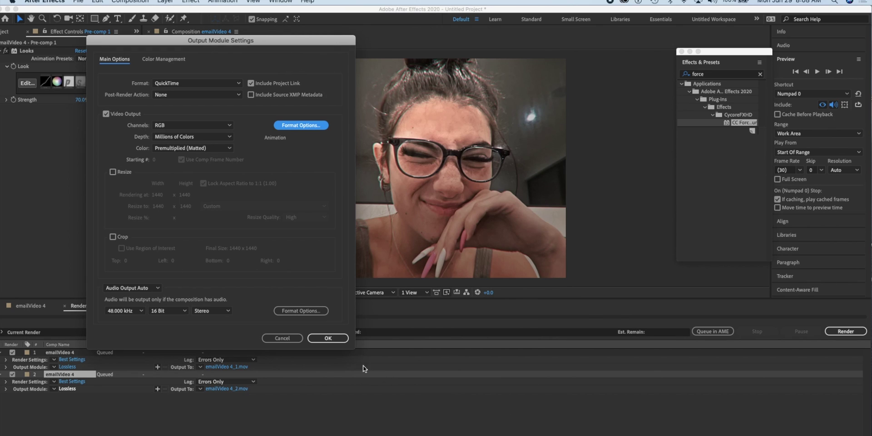
pyautogui.click(328, 338)
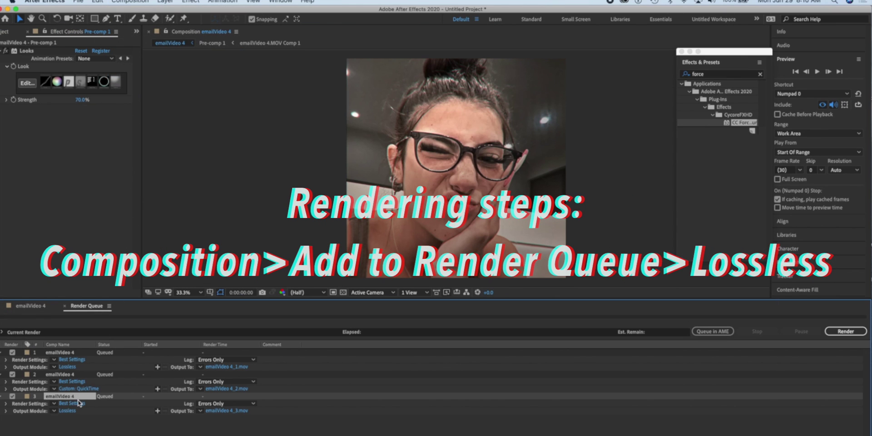
# Set render item 3's output module audio to Audio Output On (48 kHz, 16 Bit, Stereo)
pyautogui.click(74, 411)
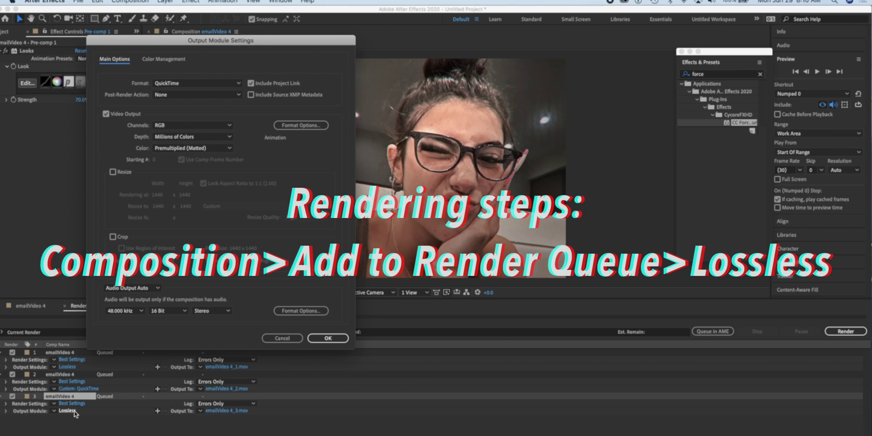
pyautogui.moveTo(177, 43); pyautogui.dragTo(210, 51)
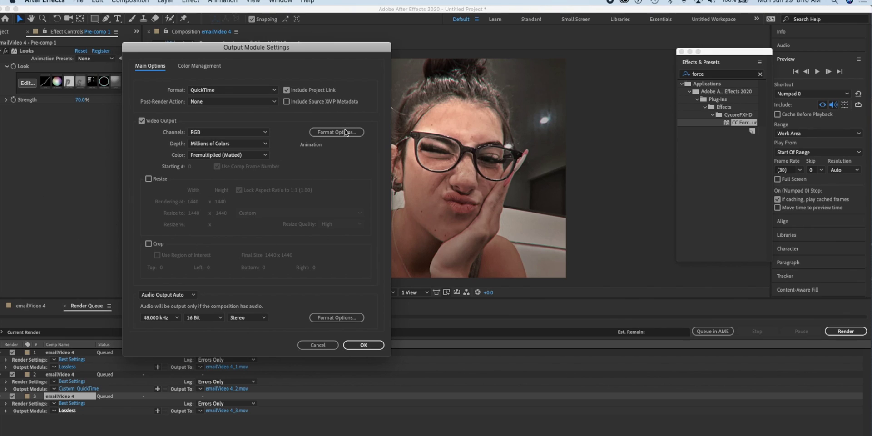
pyautogui.click(166, 297)
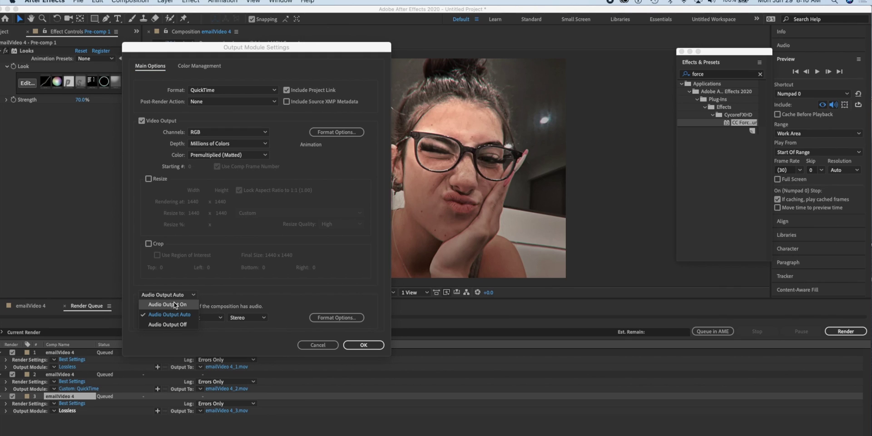
pyautogui.click(174, 304)
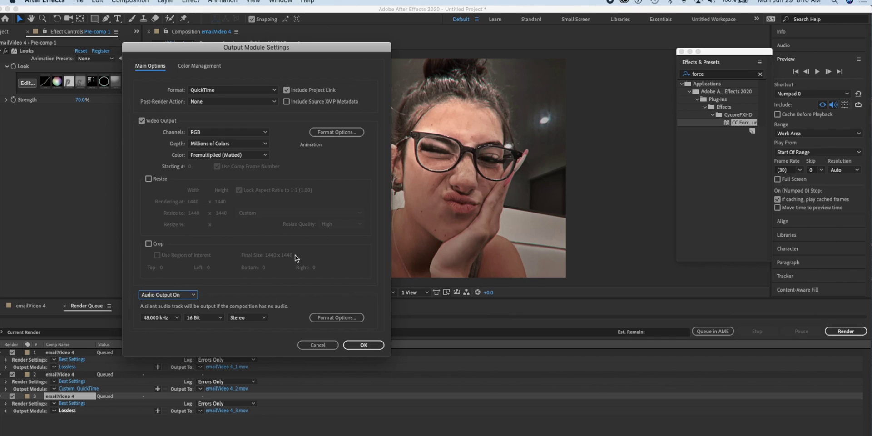
# Confirm the audio-on output settings and render all three emailVideo 4 items to .mov files
pyautogui.click(355, 346)
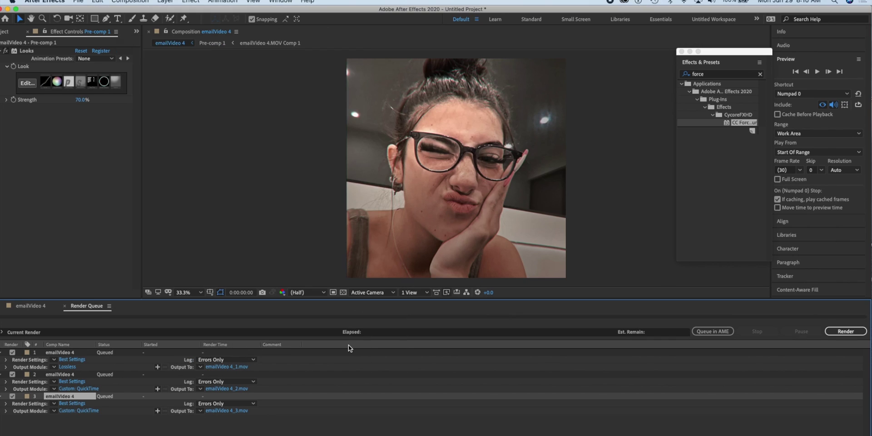
pyautogui.click(829, 334)
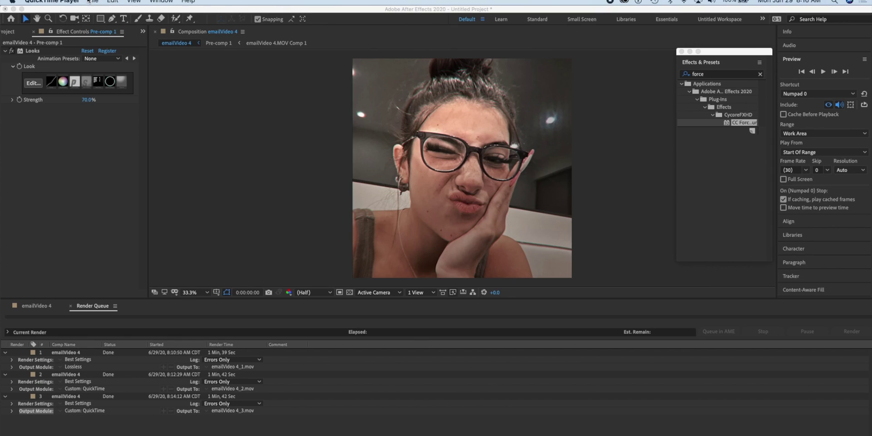
# Save the Untitled Project to the Desktop under the name youtube.aep
pyautogui.click(190, 158)
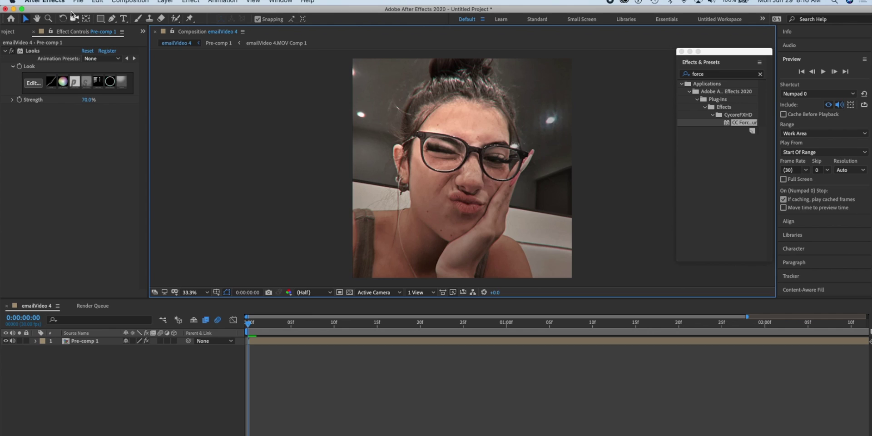
pyautogui.click(77, 2)
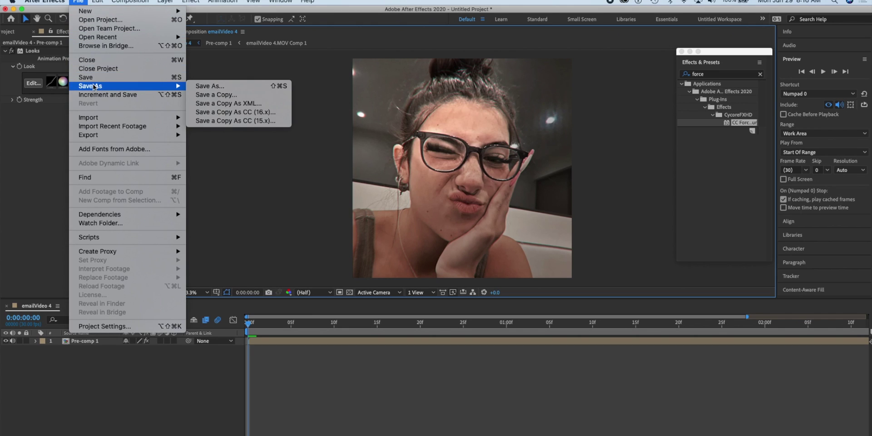
pyautogui.press('Escape')
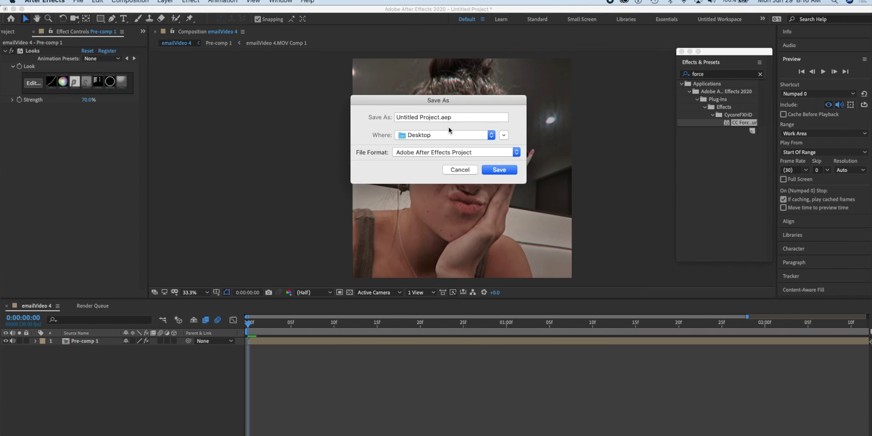
pyautogui.click(455, 118)
pyautogui.moveTo(454, 118); pyautogui.dragTo(381, 118)
pyautogui.write('youtube')
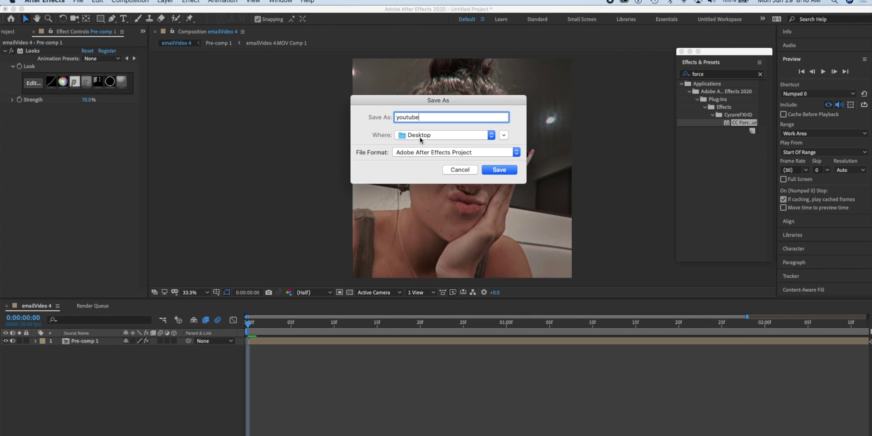
pyautogui.click(506, 170)
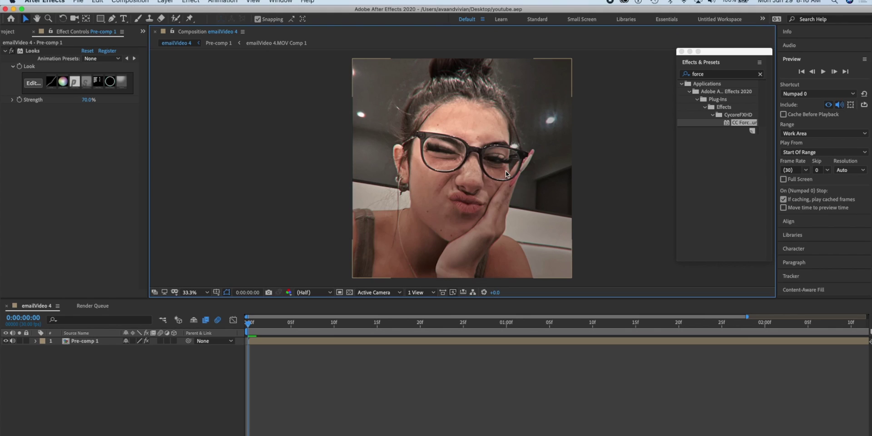
# Minimize After Effects, rearrange the Downloads window, Effects panel and youtube.aep icon, and select HandBrake
pyautogui.click(13, 9)
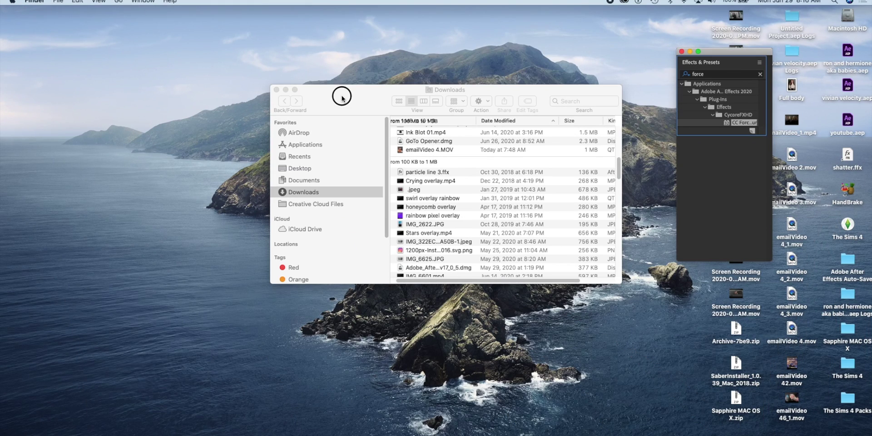
pyautogui.moveTo(341, 94); pyautogui.dragTo(189, 93)
pyautogui.moveTo(720, 52); pyautogui.dragTo(559, 332)
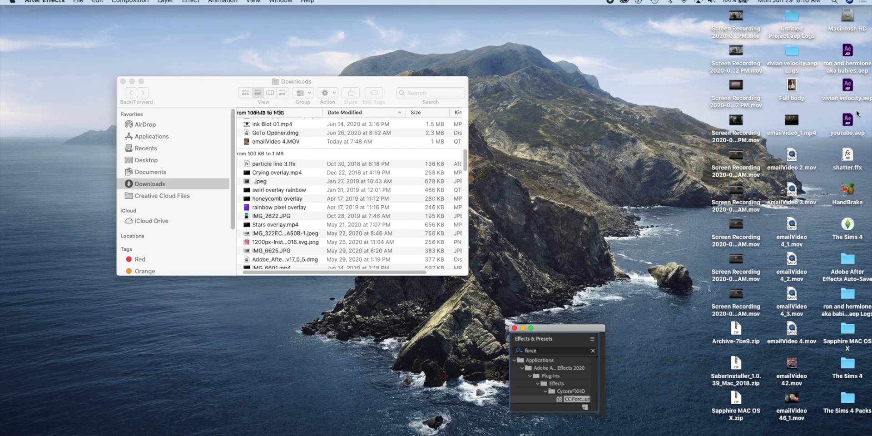
pyautogui.moveTo(845, 124); pyautogui.dragTo(614, 161)
pyautogui.click(847, 190)
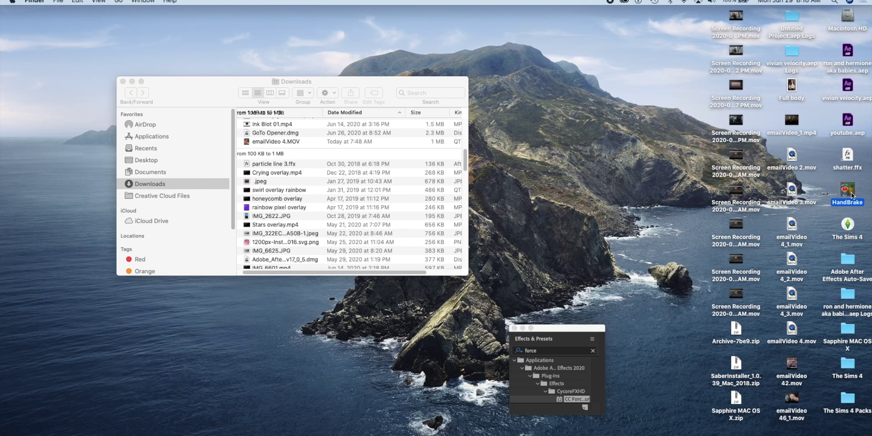
# Launch HandBrake and load emailVideo 4_3.mov from the Desktop as the source
pyautogui.doubleClick(843, 193)
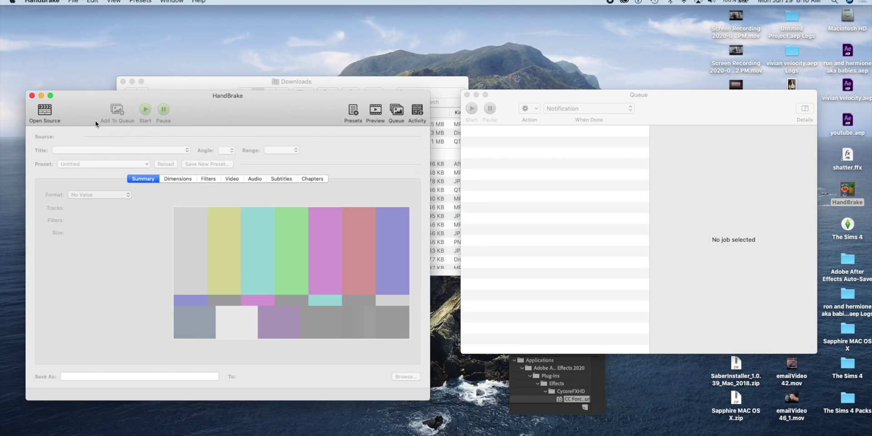
pyautogui.click(46, 111)
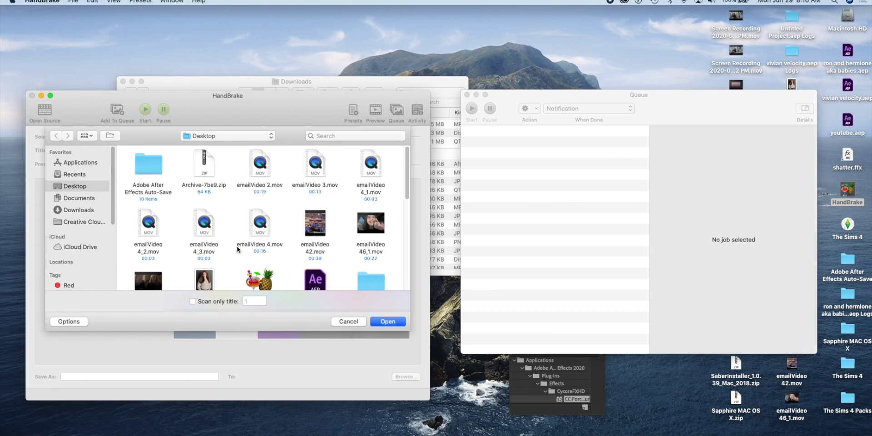
pyautogui.click(210, 232)
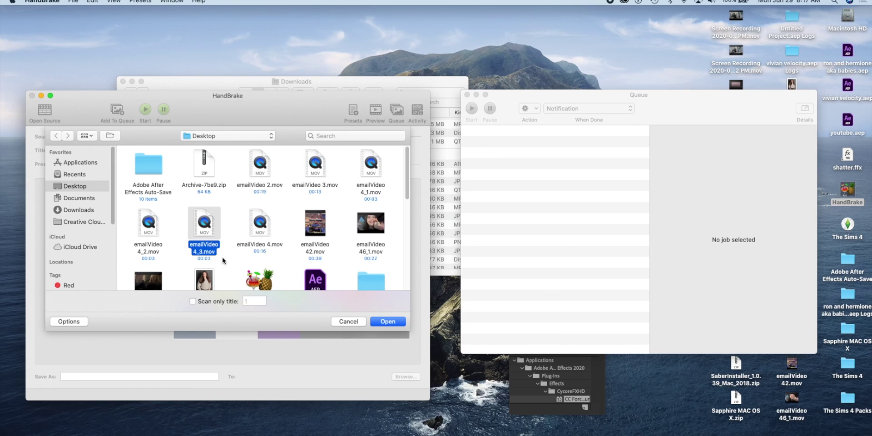
pyautogui.click(387, 321)
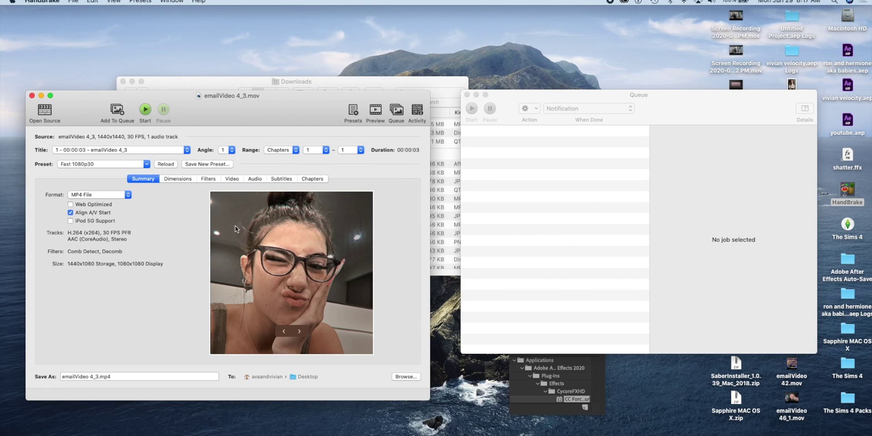
# Review emailVideo 4_3's Dimensions settings, then return to the Summary tab
pyautogui.click(184, 179)
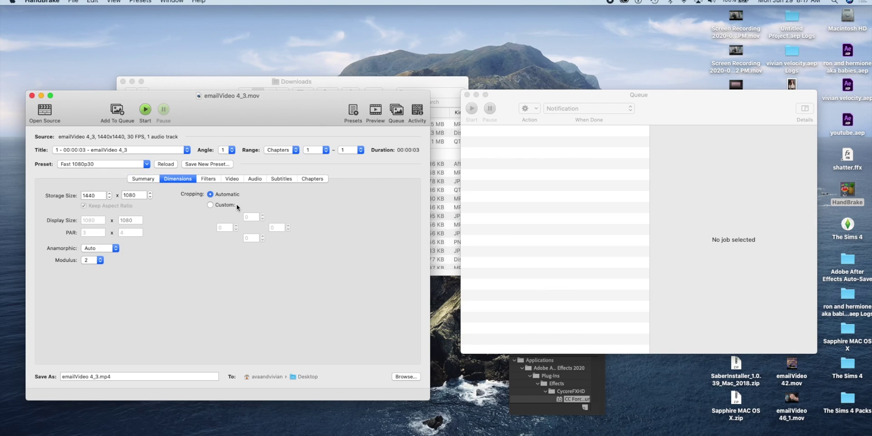
pyautogui.click(153, 181)
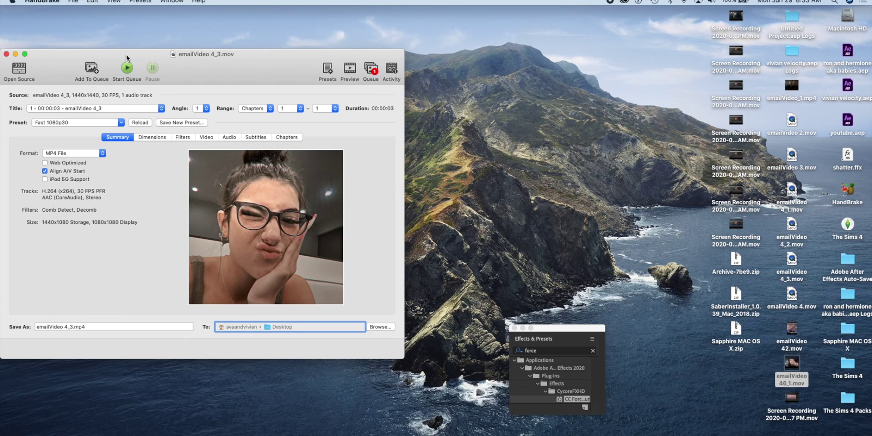
pyautogui.moveTo(271, 220)
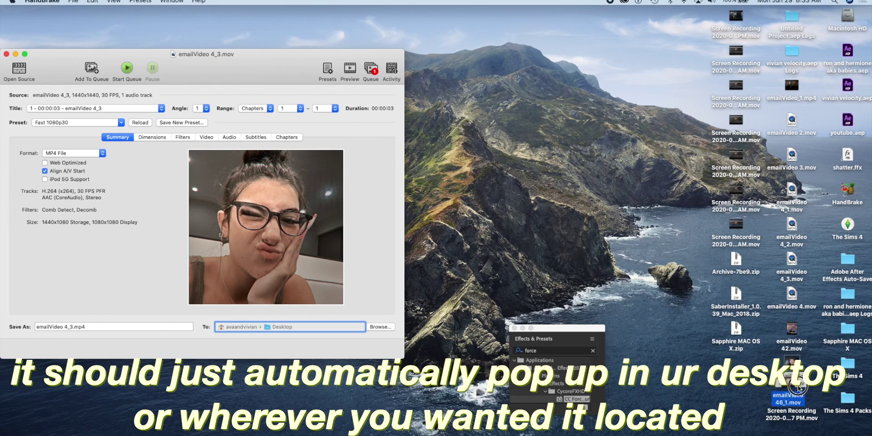
pyautogui.click(794, 369)
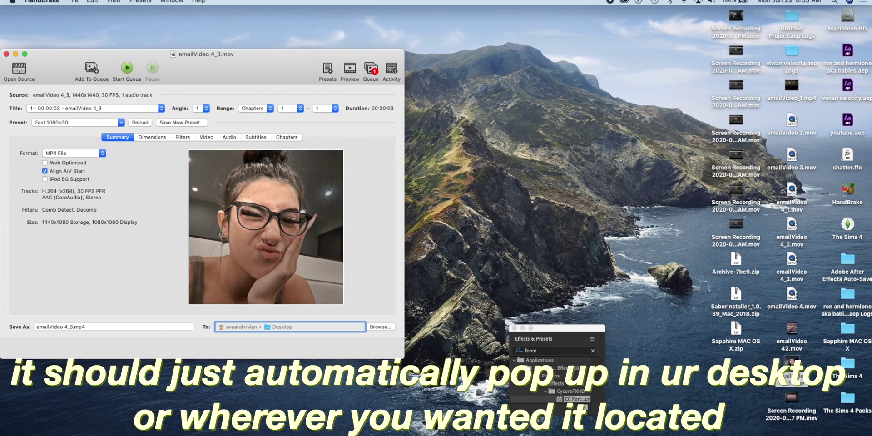
pyautogui.rightClick(795, 369)
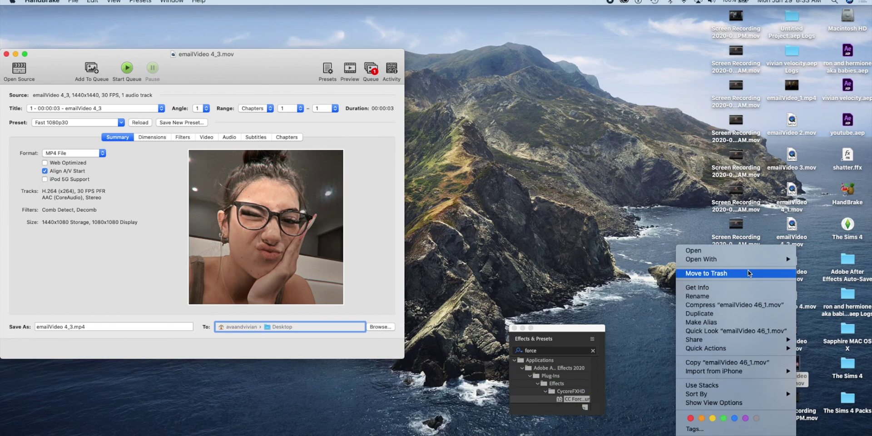
pyautogui.moveTo(744, 339)
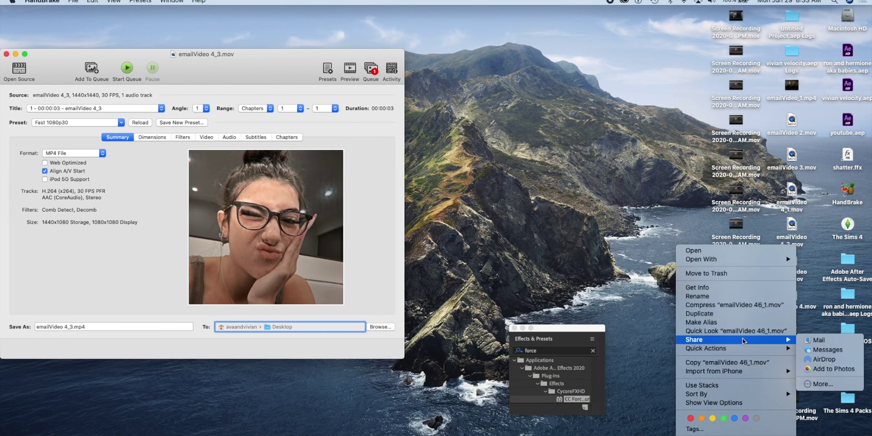
pyautogui.click(828, 360)
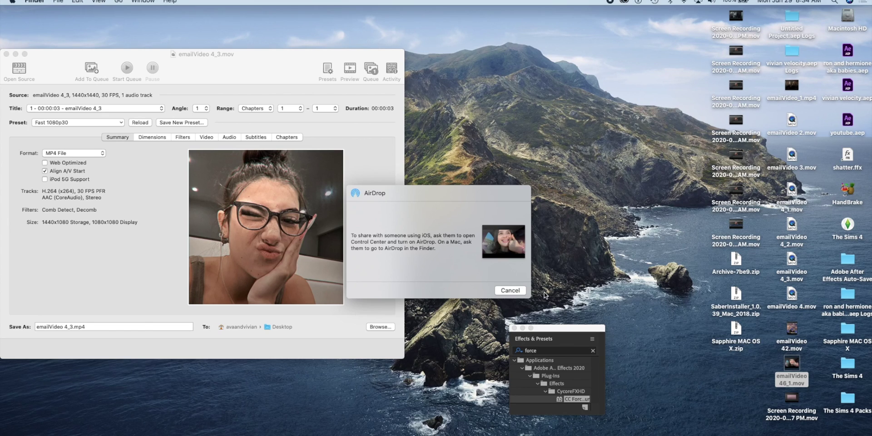
pyautogui.click(510, 290)
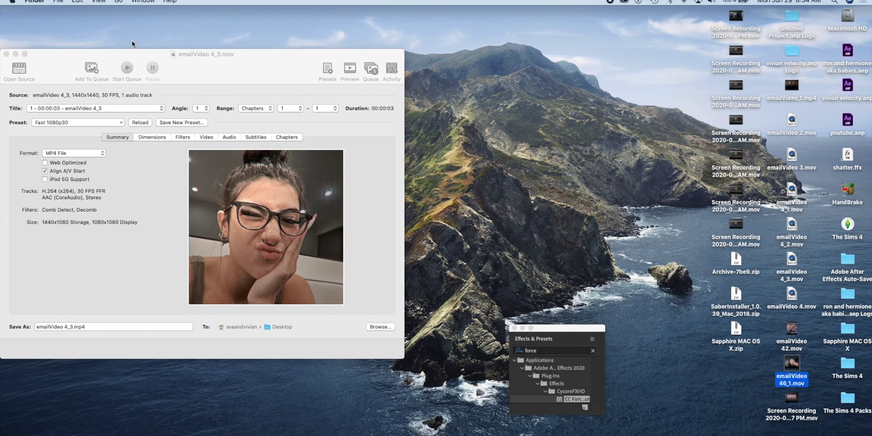
pyautogui.moveTo(125, 53); pyautogui.dragTo(155, 39)
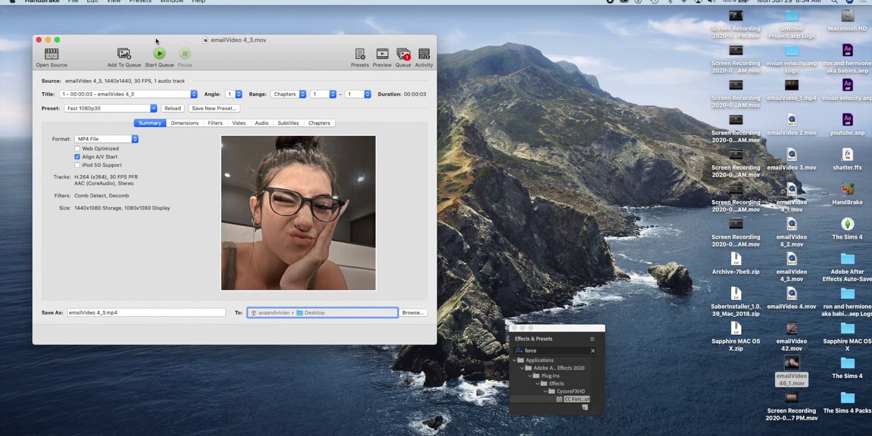